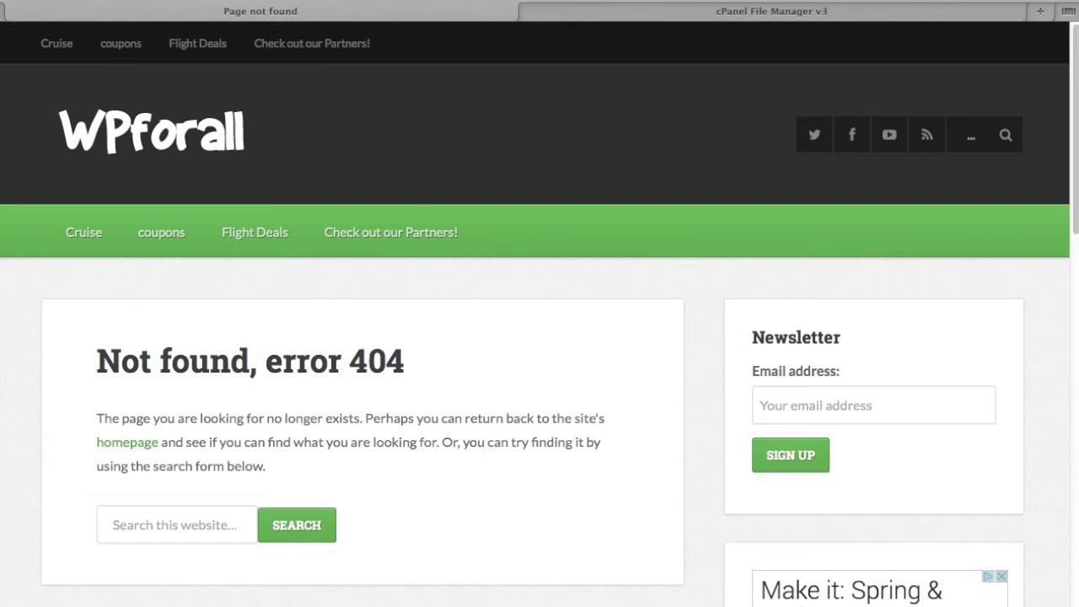
- Point the browser at the site's wp-admin address
key("super+l")
key("BackSpace")
key("BackSpace")
key("BackSpace")
key("BackSpace")
key("BackSpace")
key("BackSpace")
key("BackSpace")
key("BackSpace")
key("BackSpace")
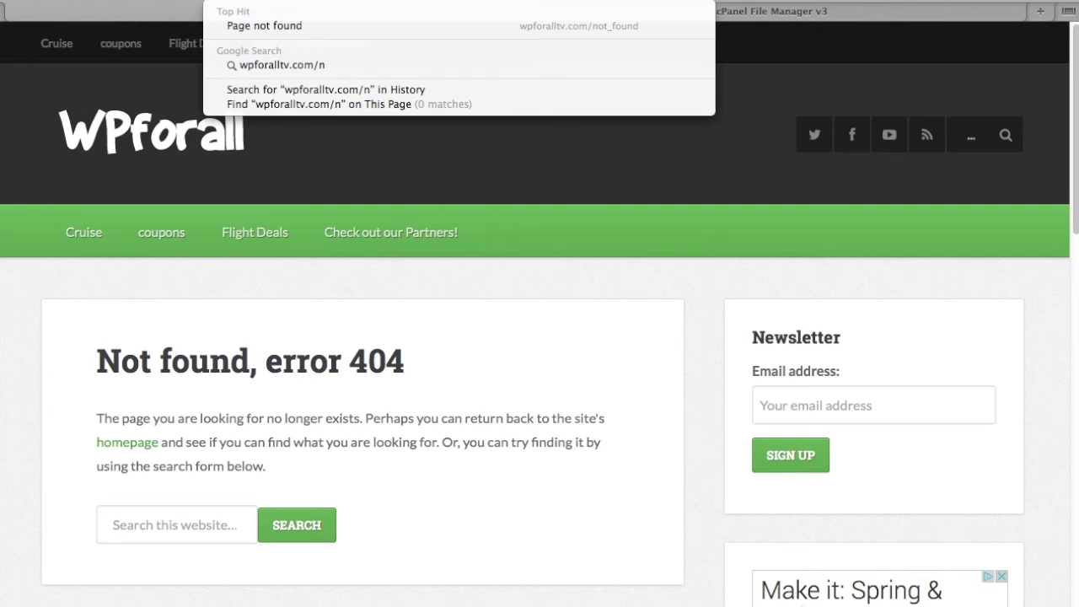
type("wp-admin")
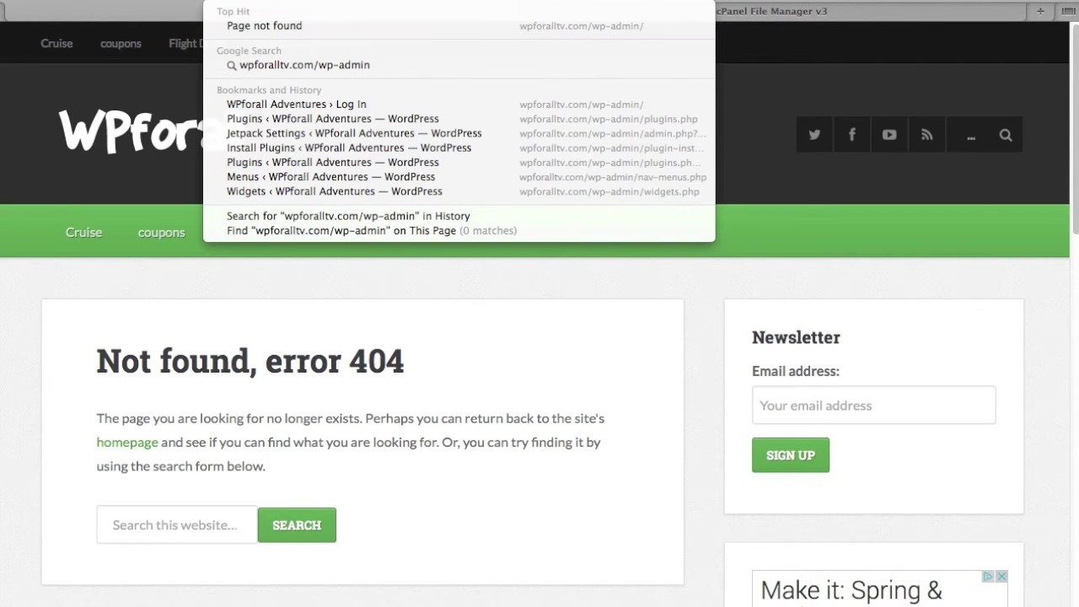
key("Return")
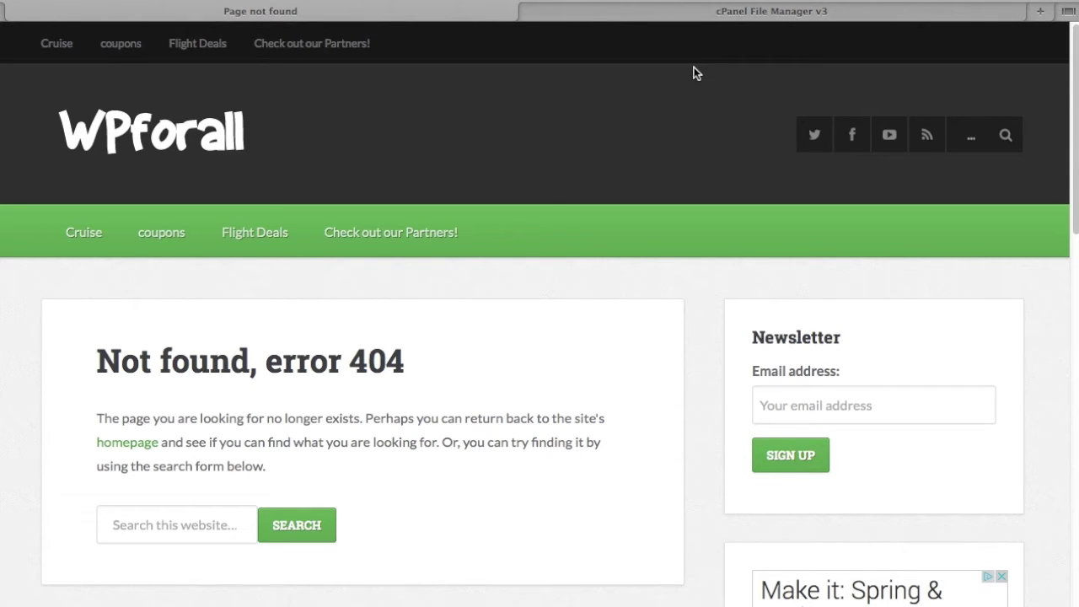
- In File Manager, open wp-content/plugins and select the better-wp-security folder
left_click(728, 10)
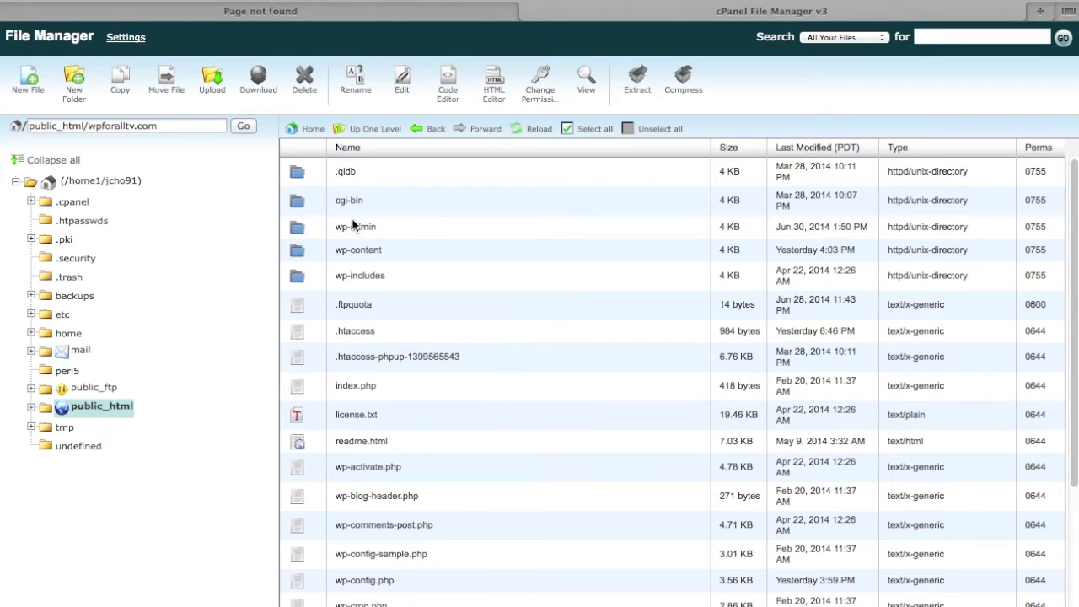
double_click(320, 250)
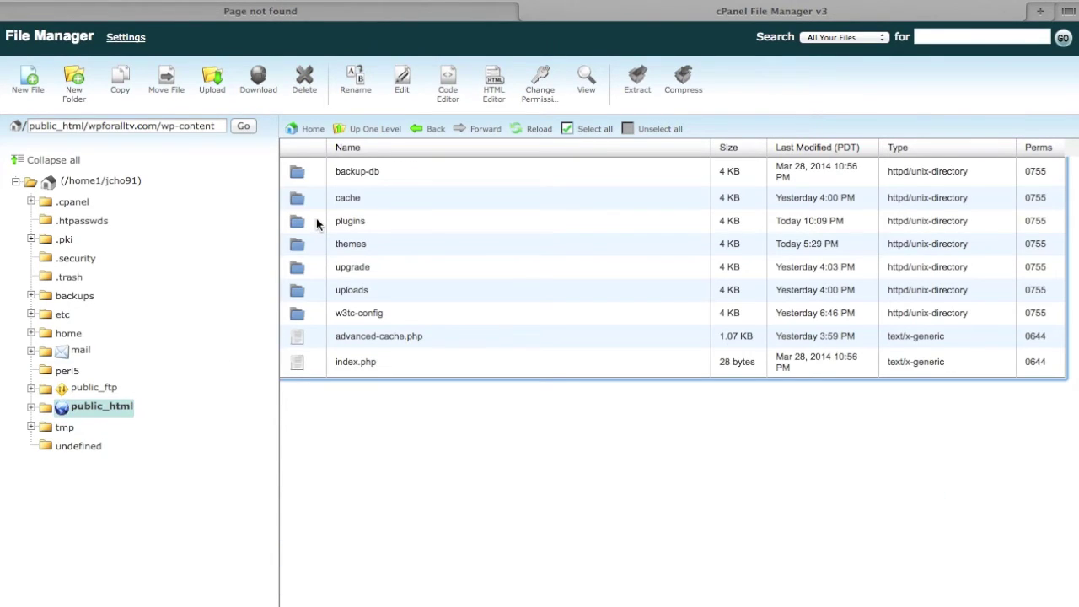
double_click(317, 222)
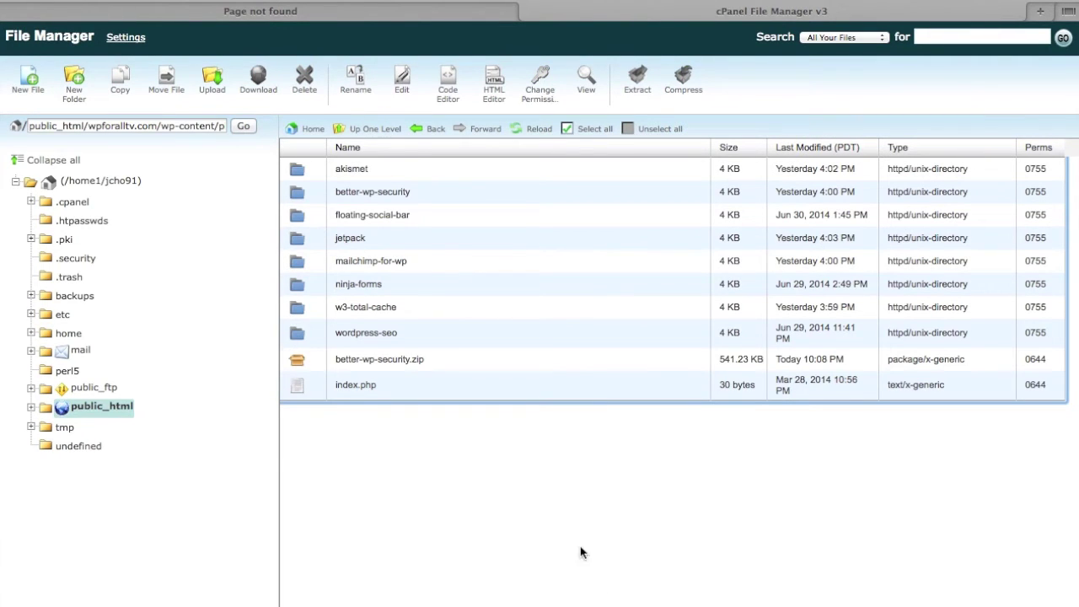
left_click(314, 199)
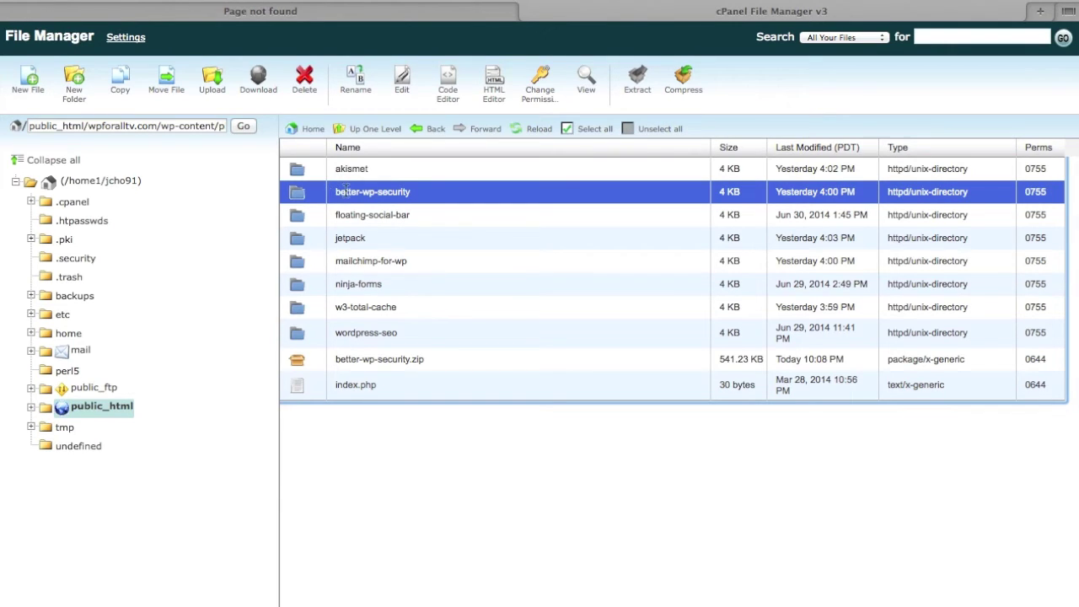
- Delete the better-wp-security folder, then return to the site's 'Not found' tab
right_click(391, 192)
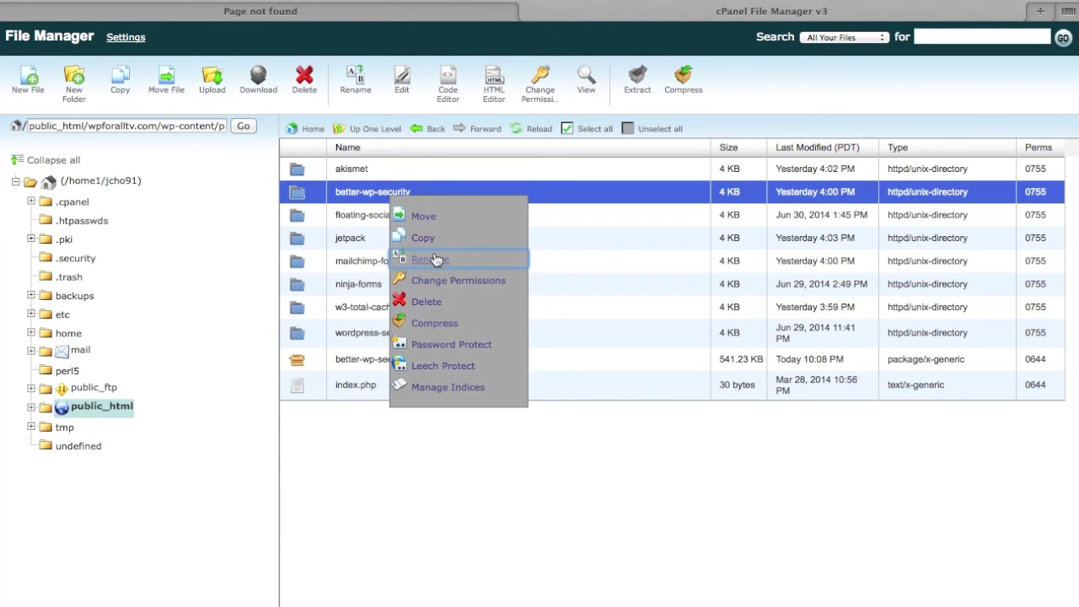
left_click(631, 487)
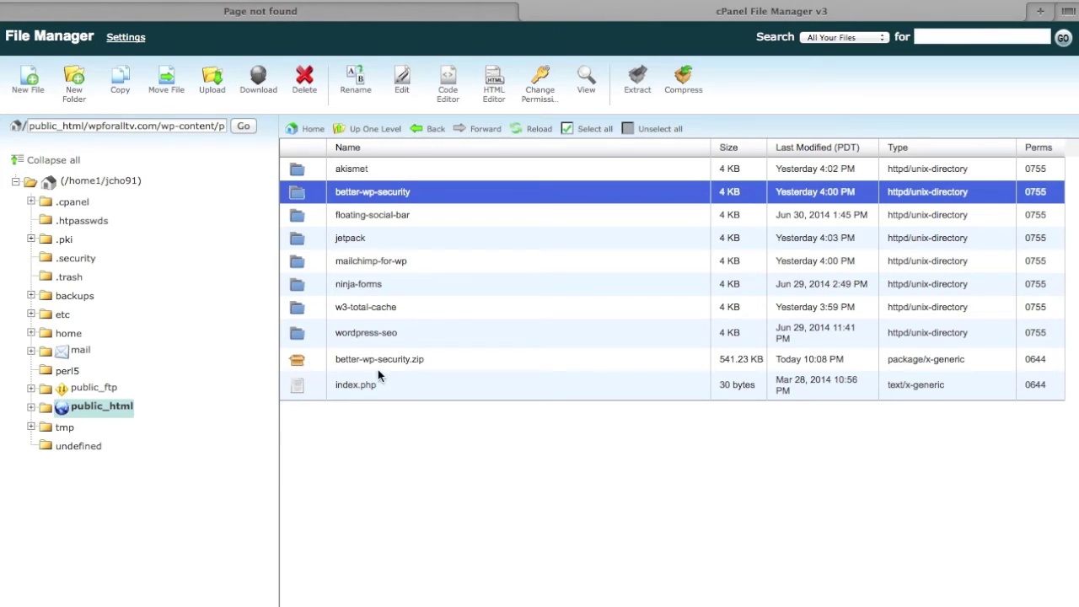
left_click(305, 84)
left_click(677, 385)
left_click(429, 15)
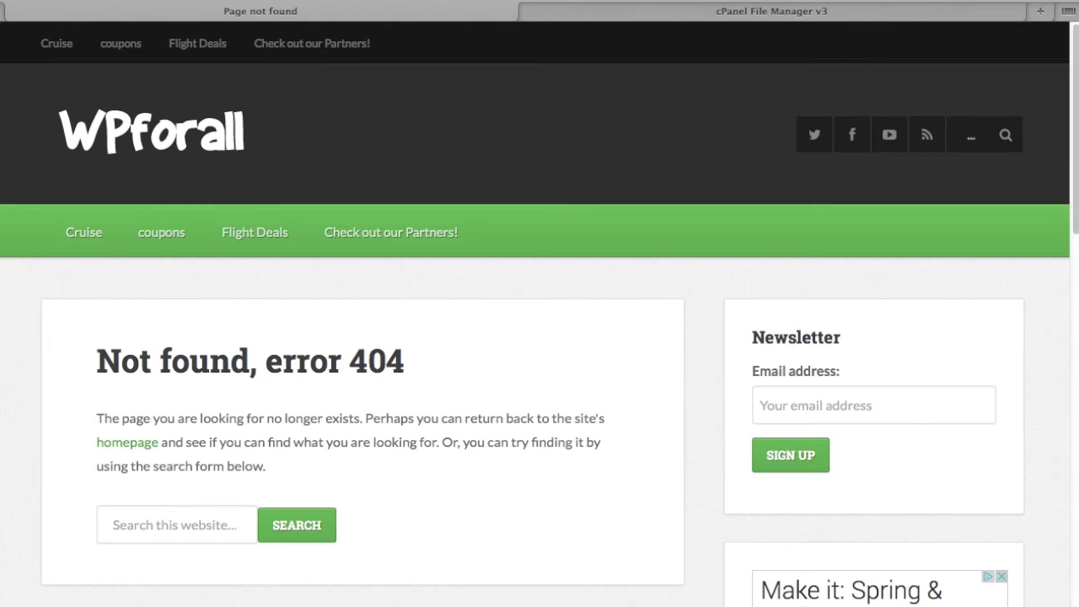
- Log into wp-admin with the admin username and password
key("BackSpace")
key("BackSpace")
key("BackSpace")
key("BackSpace")
key("BackSpace")
key("BackSpace")
key("BackSpace")
key("BackSpace")
key("BackSpace")
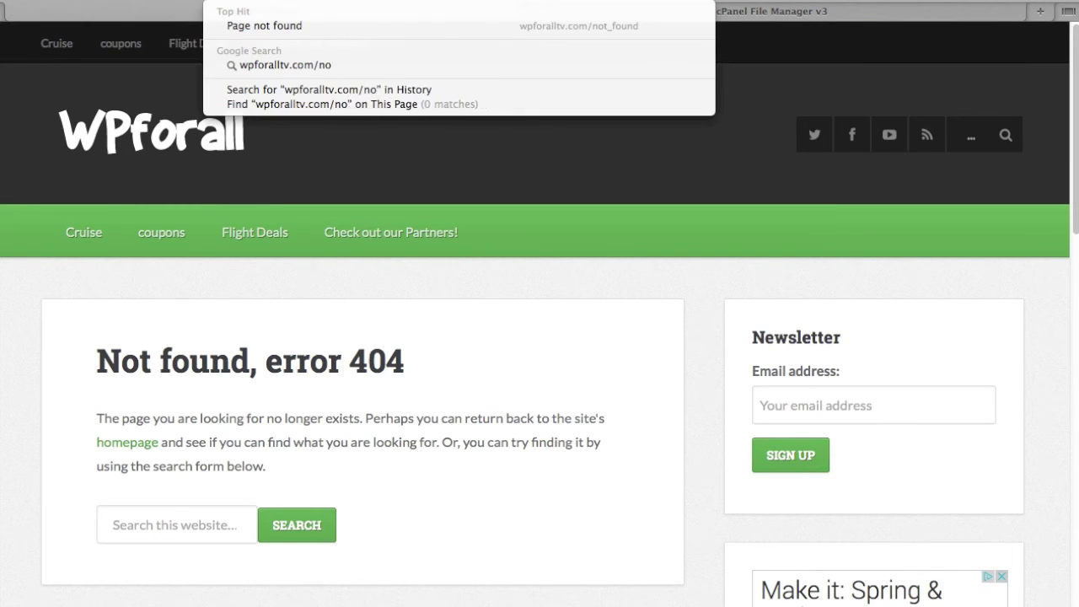
type("wp-admin")
key("Return")
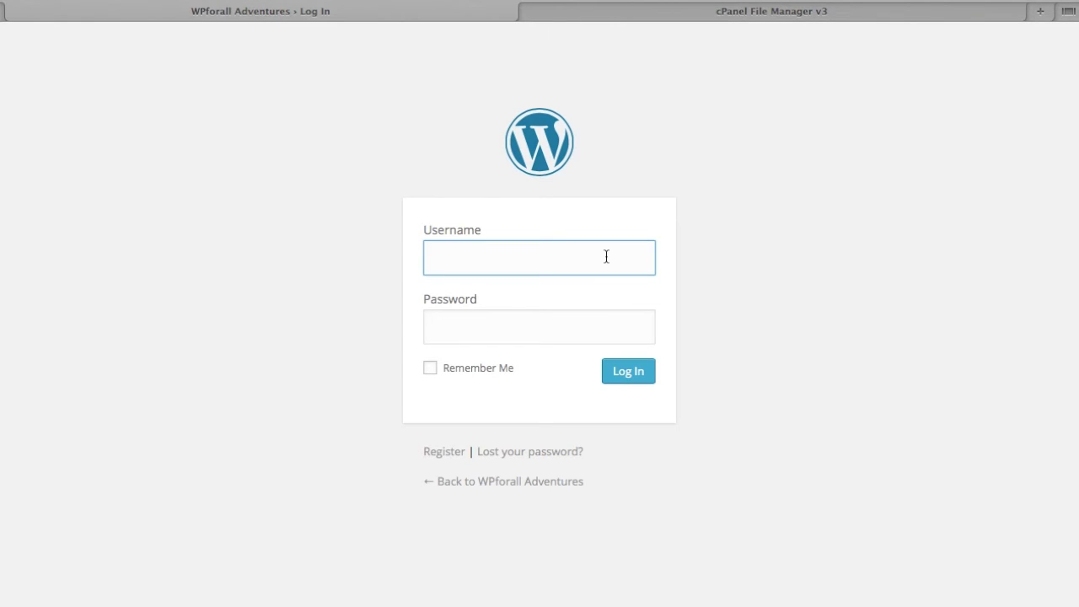
type("ericthomas")
key("Tab")
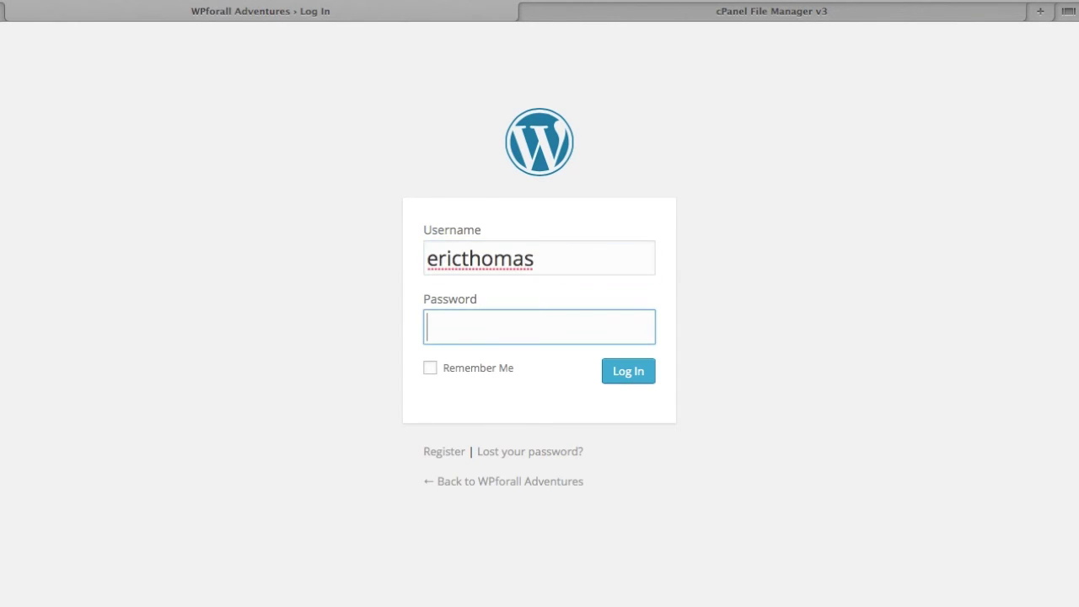
type("•••••••••")
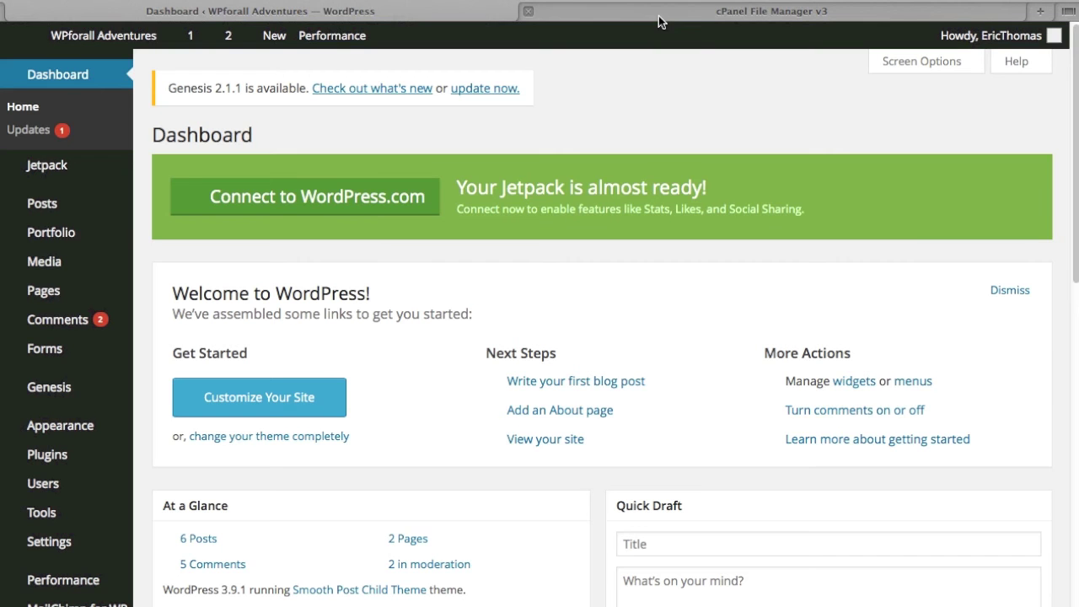
- Scroll through the Installed Plugins list, now 7 plugins without better-wp-security
mouse_move(105, 432)
scroll(104, 432, "down", 1)
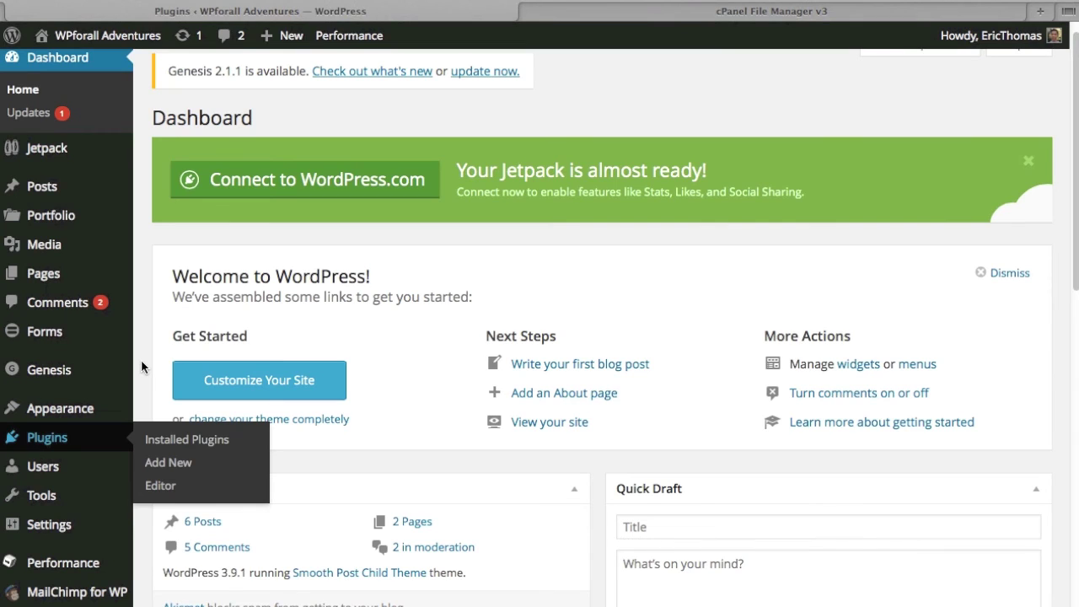
scroll(141, 365, "down", 5)
scroll(140, 360, "down", 2)
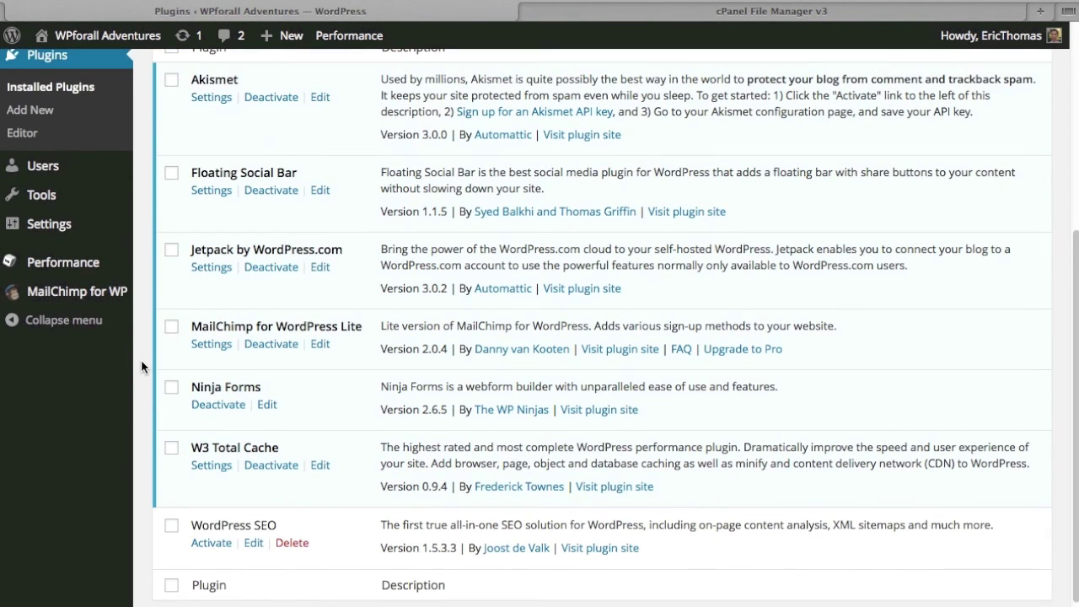
- Extract better-wp-security.zip into the plugins folder and go back to the Plugins page
left_click(725, 8)
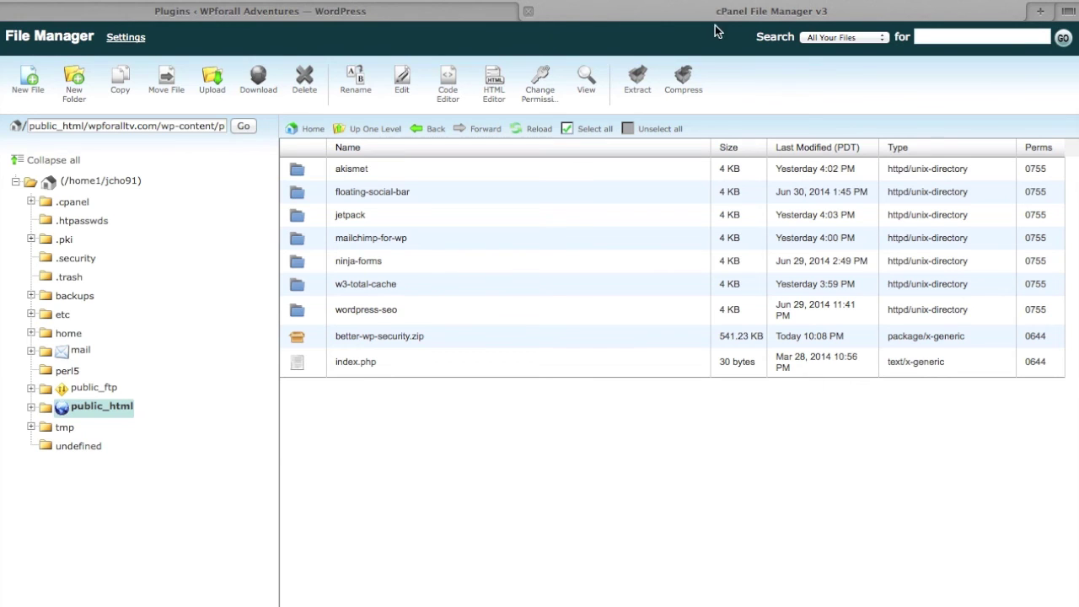
left_click(381, 335)
right_click(381, 334)
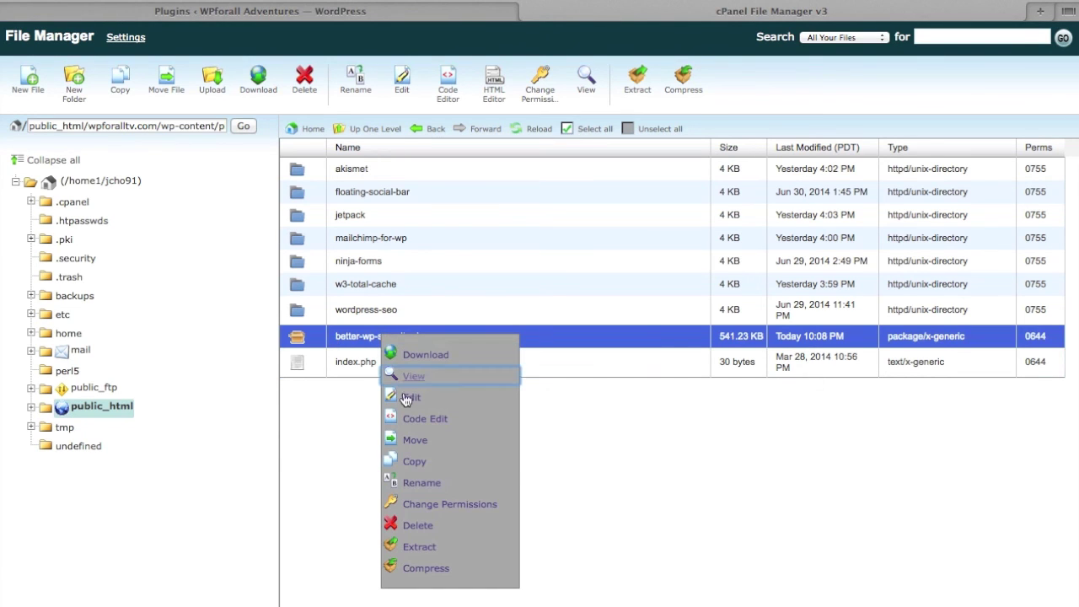
left_click(437, 548)
left_click(662, 396)
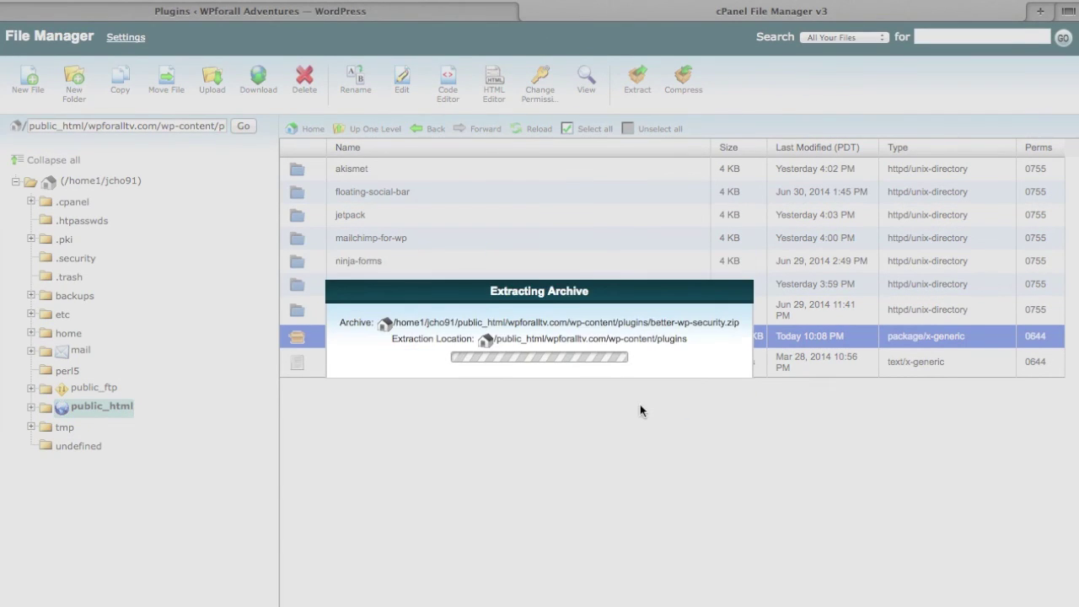
left_click(815, 503)
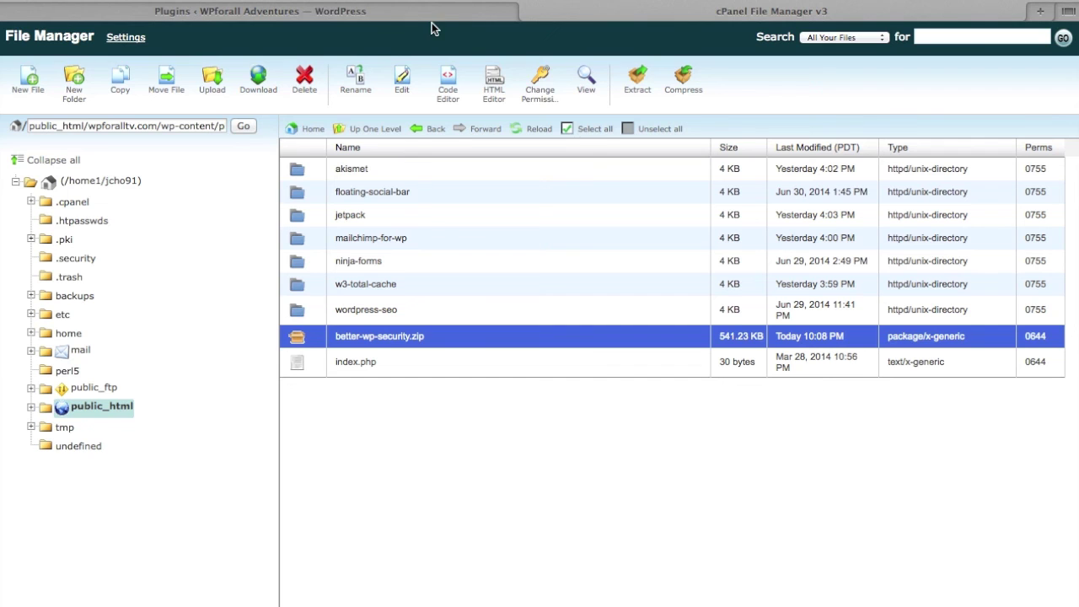
left_click(431, 12)
scroll(152, 227, "up", 1)
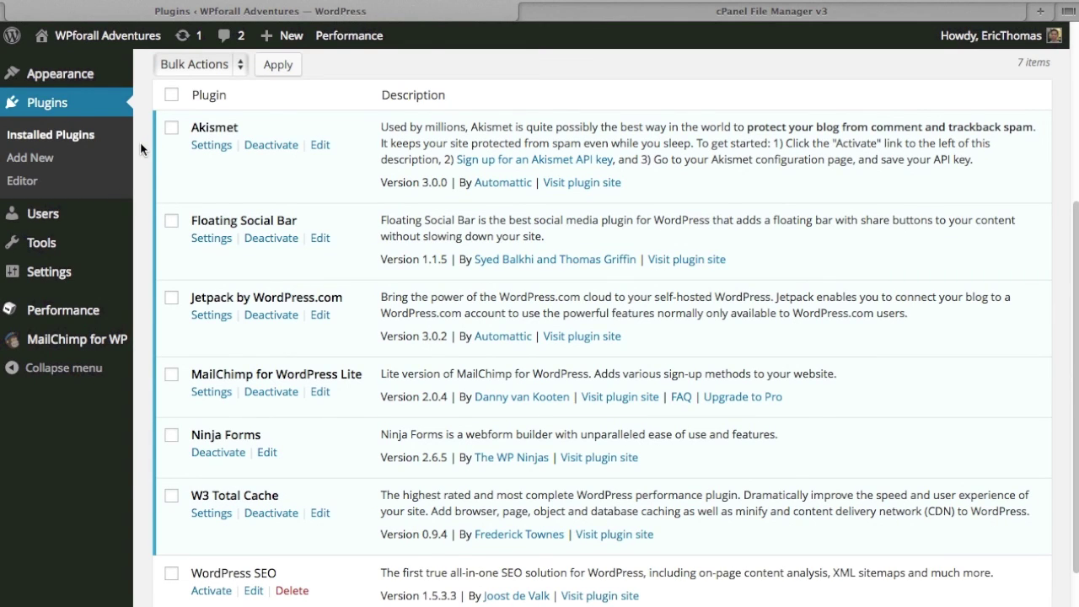
- Reload the Plugins list and activate the restored iThemes Security 4.2.15
key("super+r")
scroll(156, 167, "down", 1)
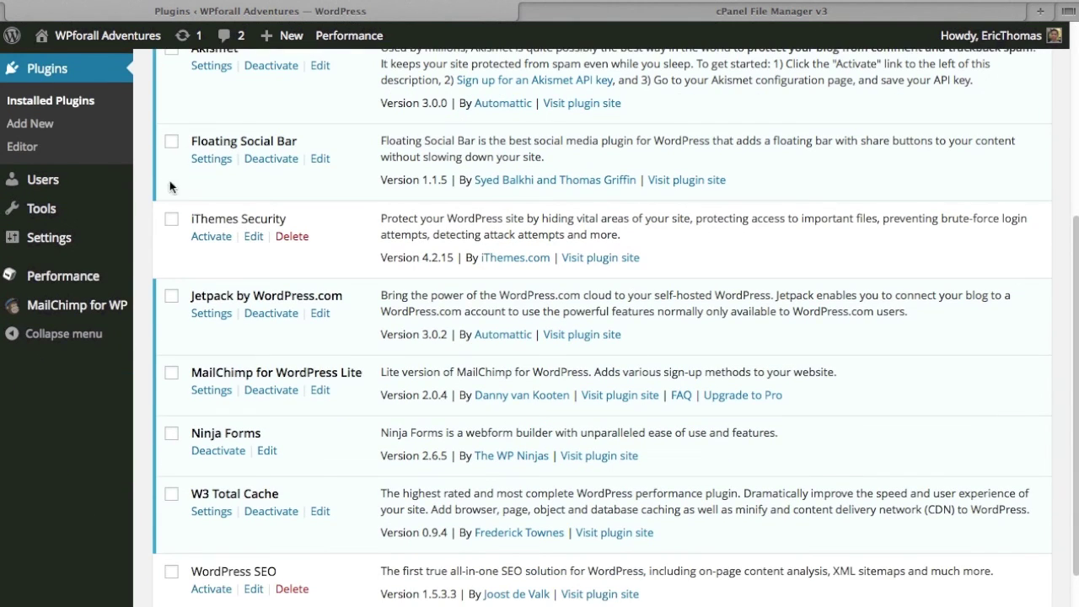
left_click(221, 238)
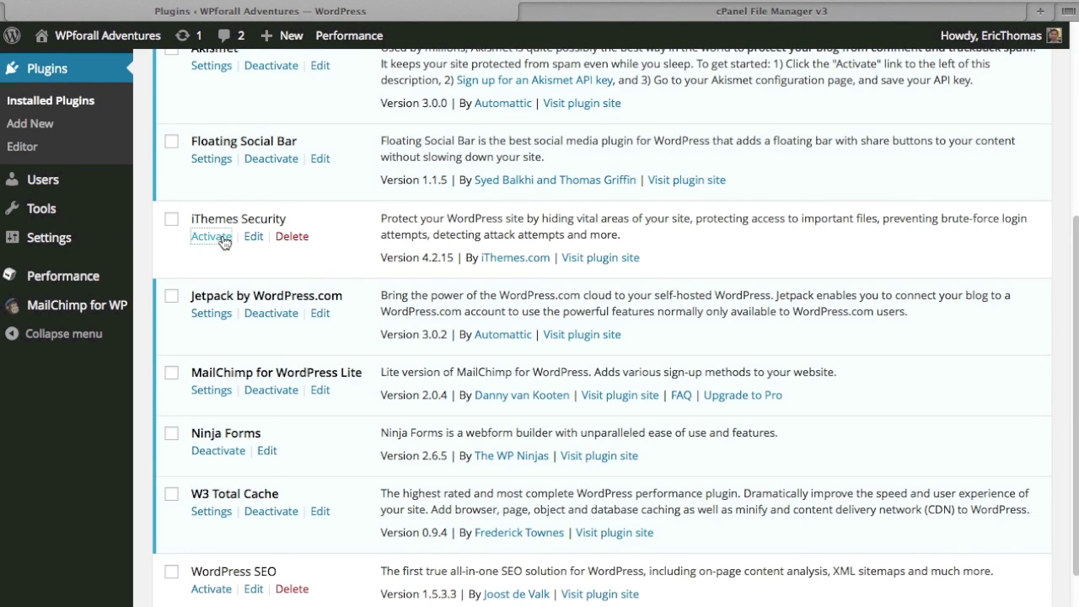